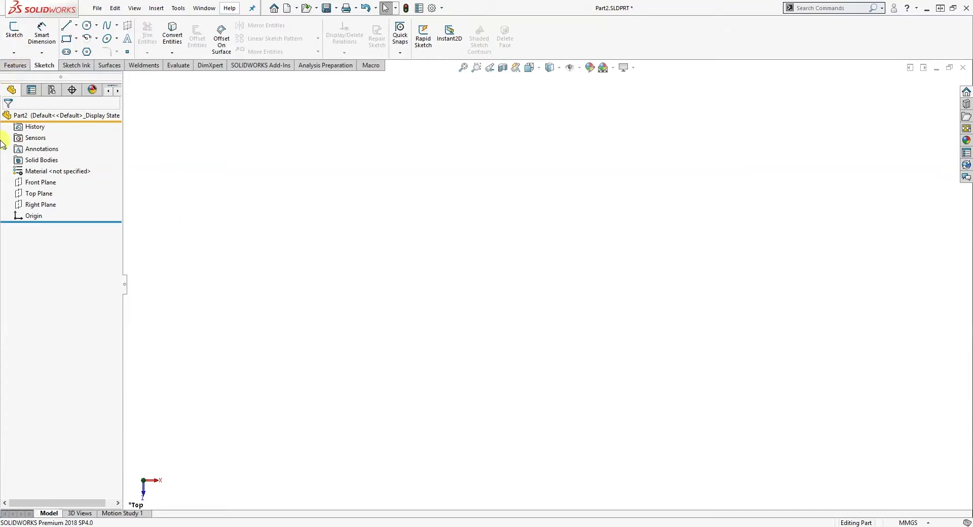
# Step: Select Top Plane in the new part's FeatureManager tree as the sketch plane
pyautogui.click(39, 196)
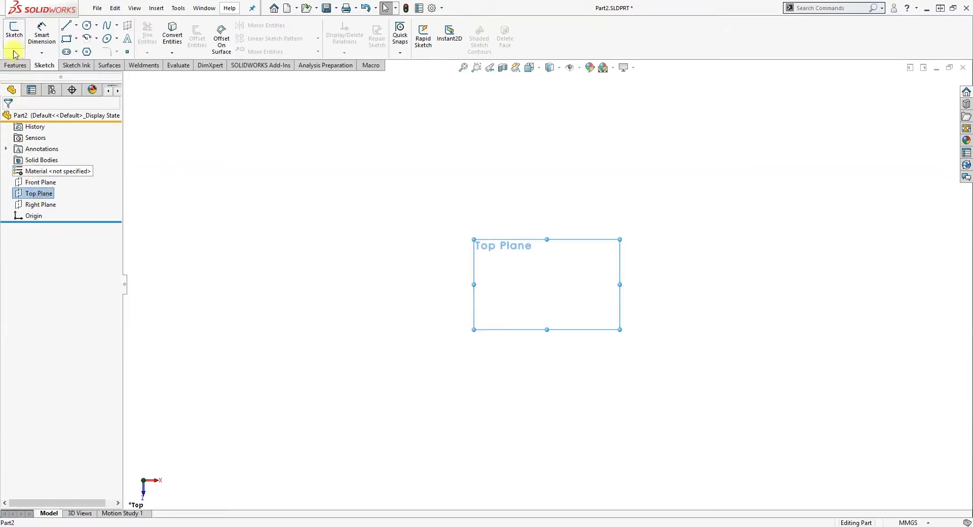
# Step: Start a Top Plane sketch and draw an ellipse centred on the origin
pyautogui.click(15, 35)
pyautogui.click(107, 38)
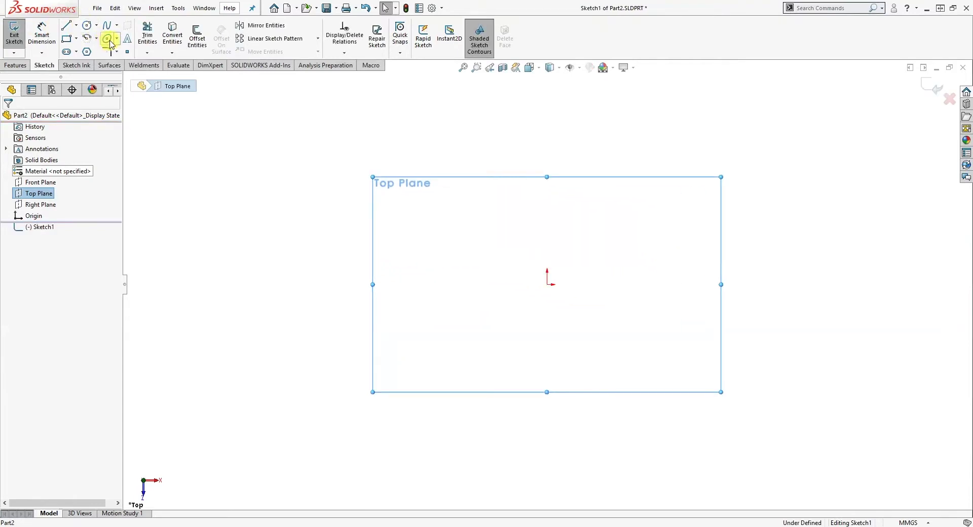
pyautogui.click(548, 284)
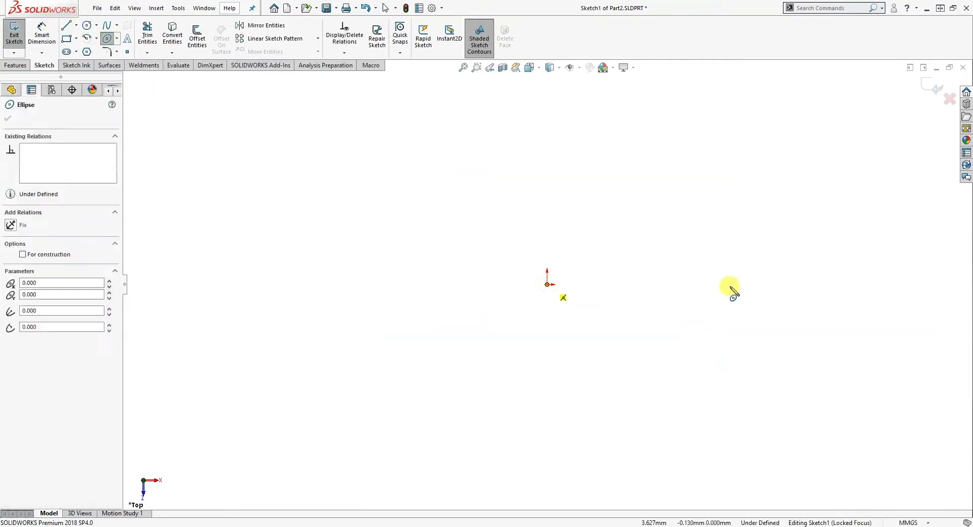
pyautogui.click(721, 285)
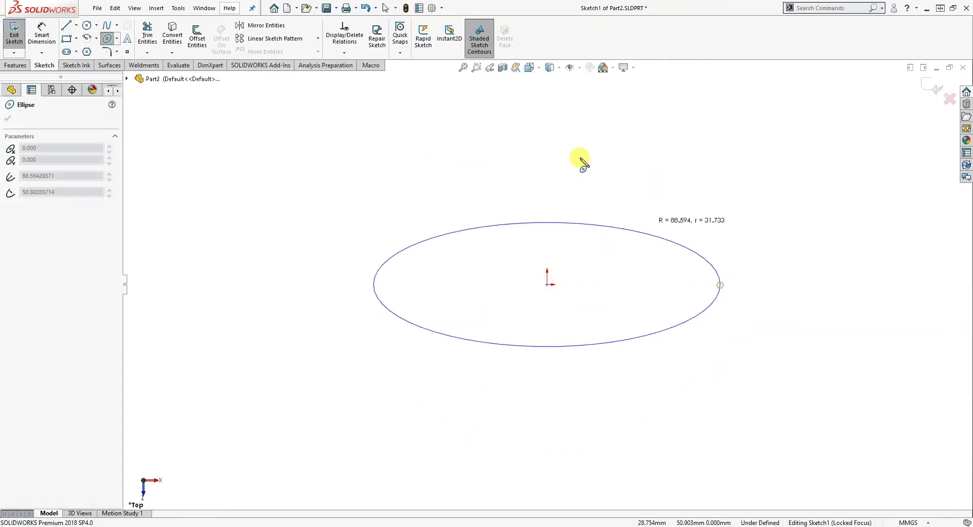
pyautogui.click(568, 133)
# Step: Begin a vertical Smart Dimension between the ellipse's top and bottom points
pyautogui.press('s')
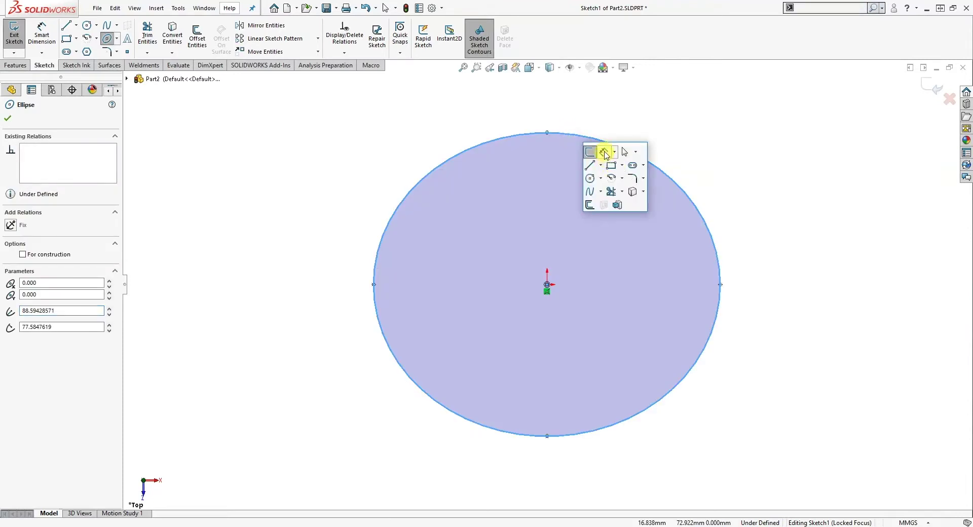
pyautogui.click(604, 152)
pyautogui.click(547, 133)
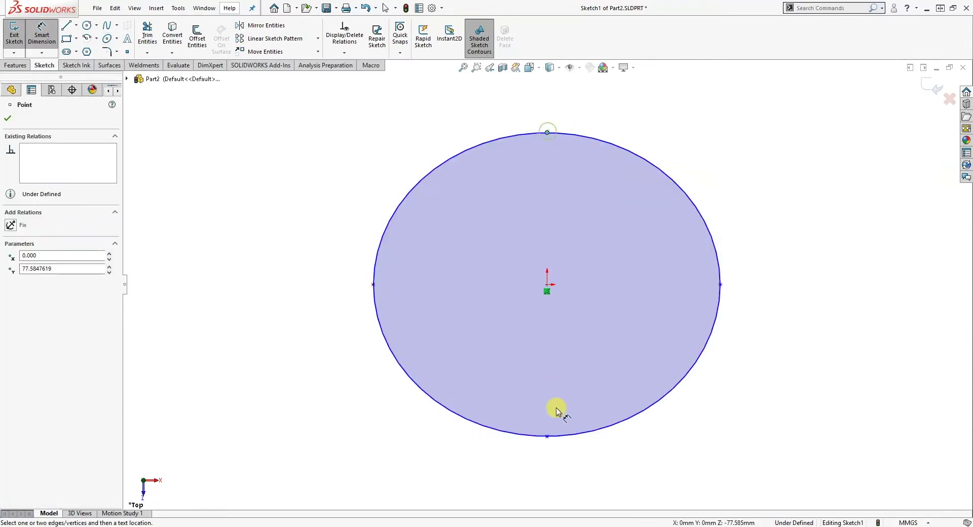
pyautogui.click(549, 437)
# Step: Dimension the ellipse 450 tall and 600 wide between its vertices
pyautogui.click(821, 282)
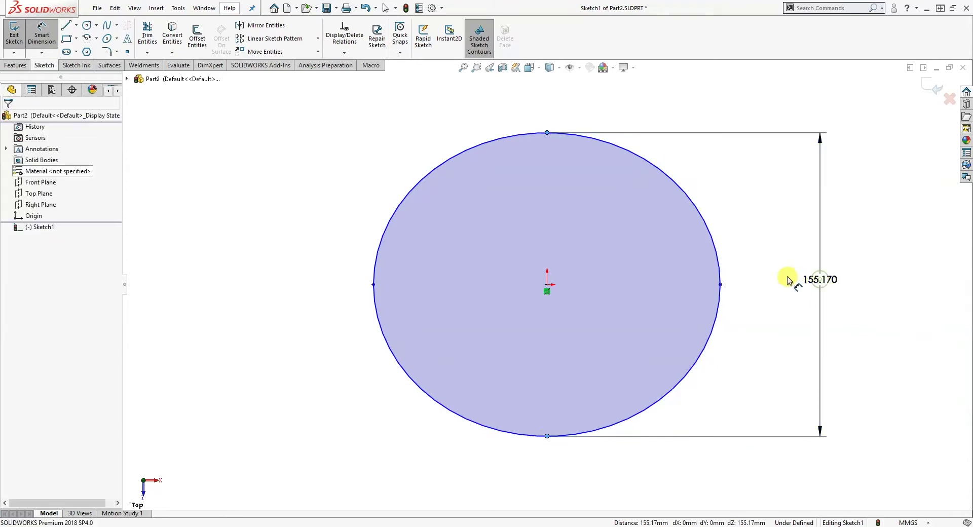
pyautogui.write('450')
pyautogui.press('Return')
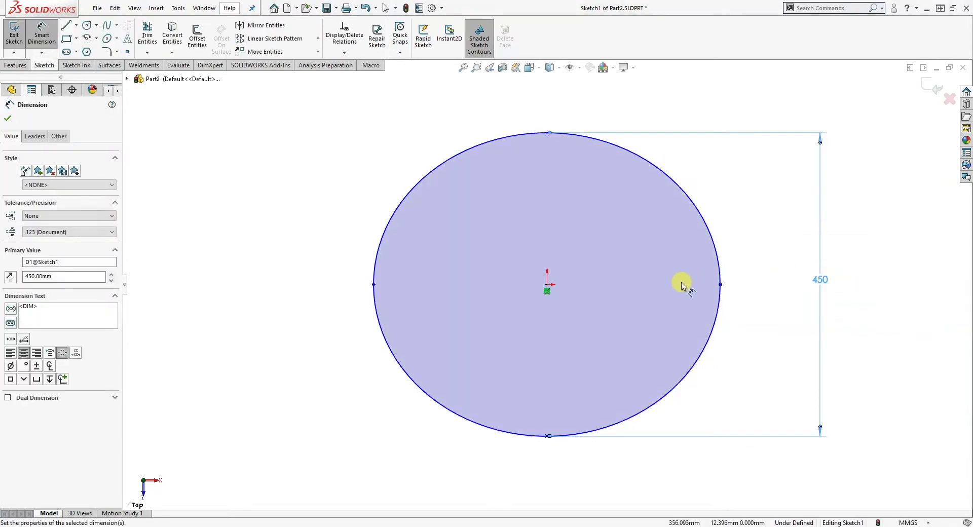
pyautogui.click(721, 285)
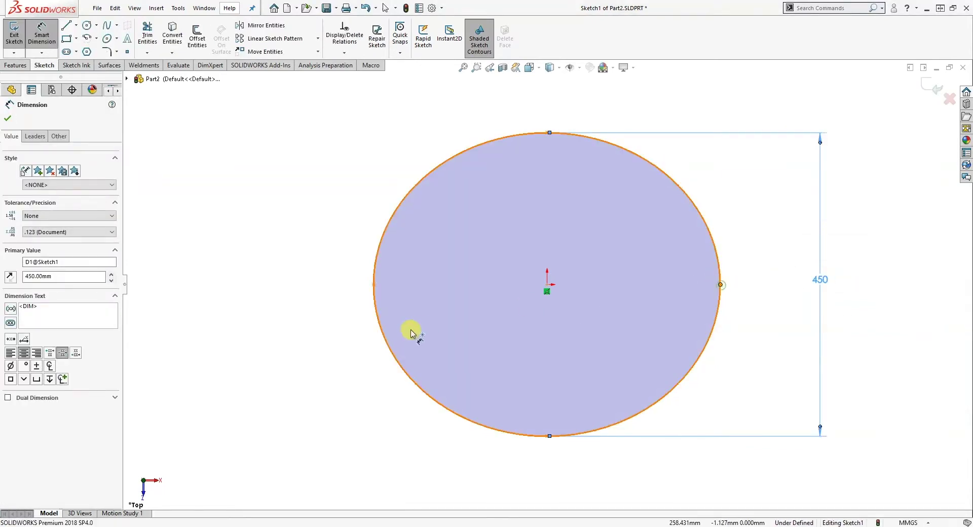
pyautogui.click(375, 285)
pyautogui.click(545, 484)
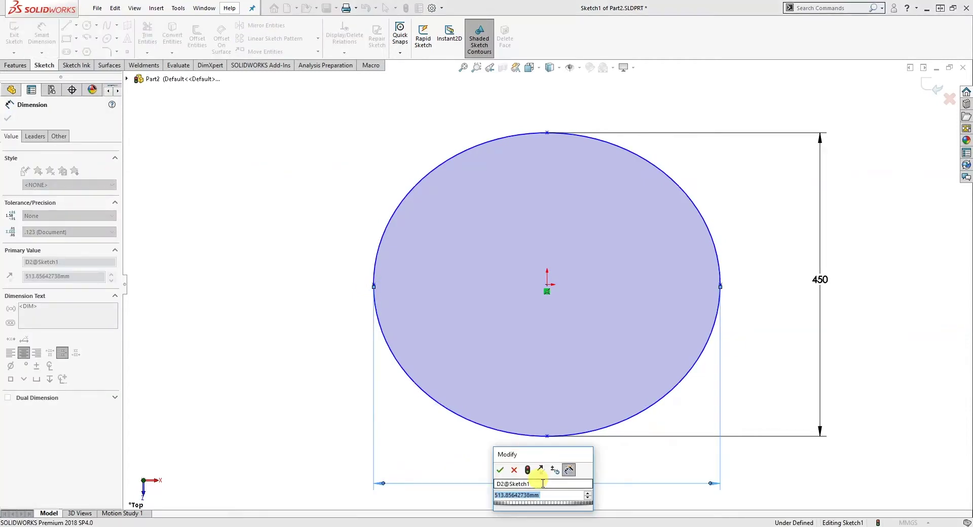
pyautogui.write('600')
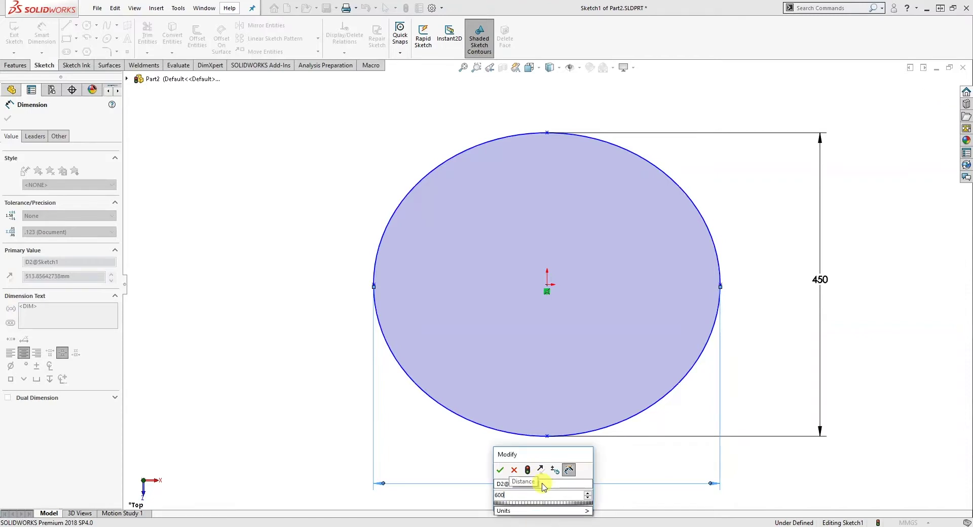
pyautogui.press('Return')
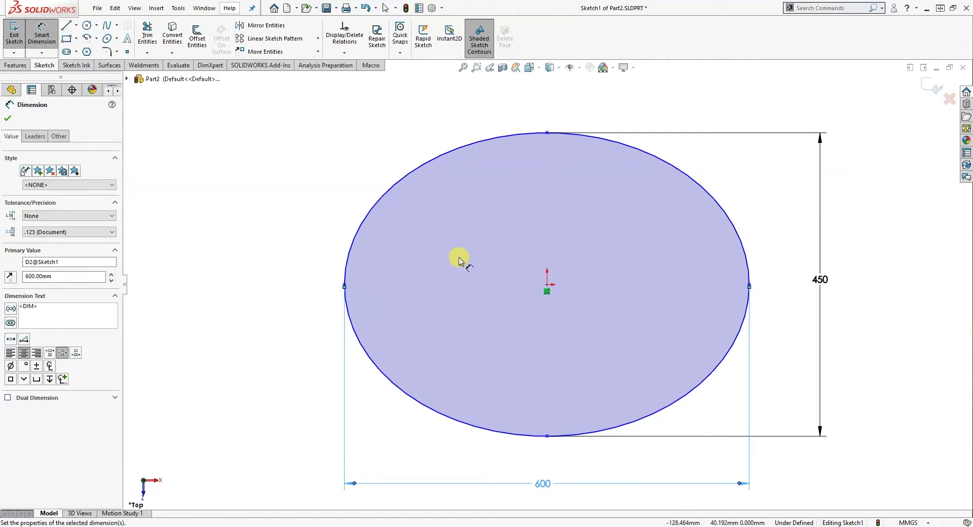
# Step: Stop dimensioning, tilt the view slightly, and close Sketch1
pyautogui.click(40, 31)
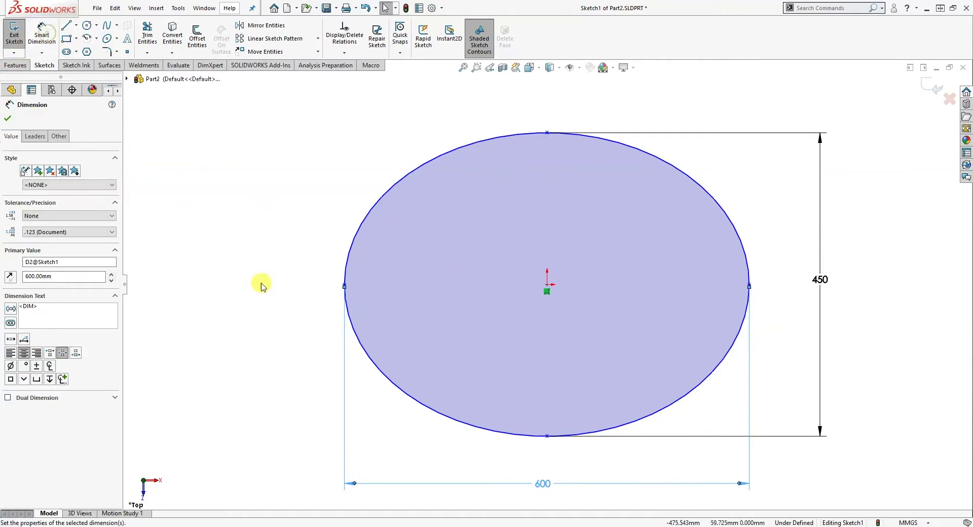
pyautogui.moveTo(304, 339)
pyautogui.mouseDown(button='middle')
pyautogui.moveTo(289, 315)
pyautogui.moveTo(292, 242)
pyautogui.mouseUp(button='middle')
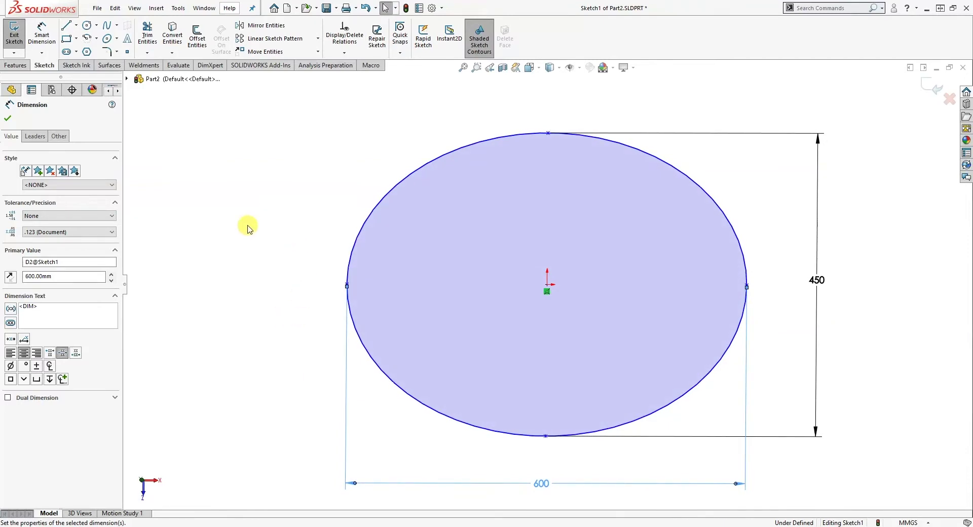
pyautogui.click(10, 38)
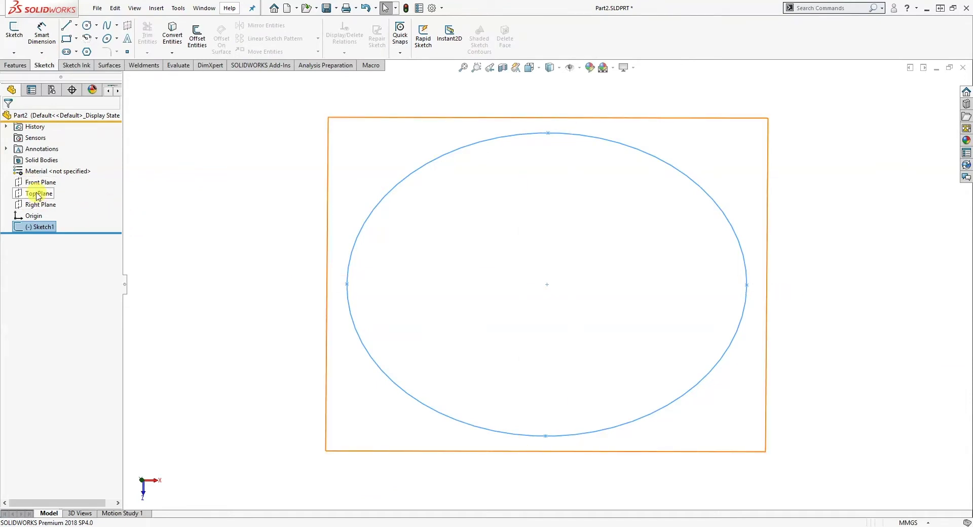
# Step: Start a Front Plane sketch with vertical lines rising from both ellipse ends
pyautogui.click(37, 183)
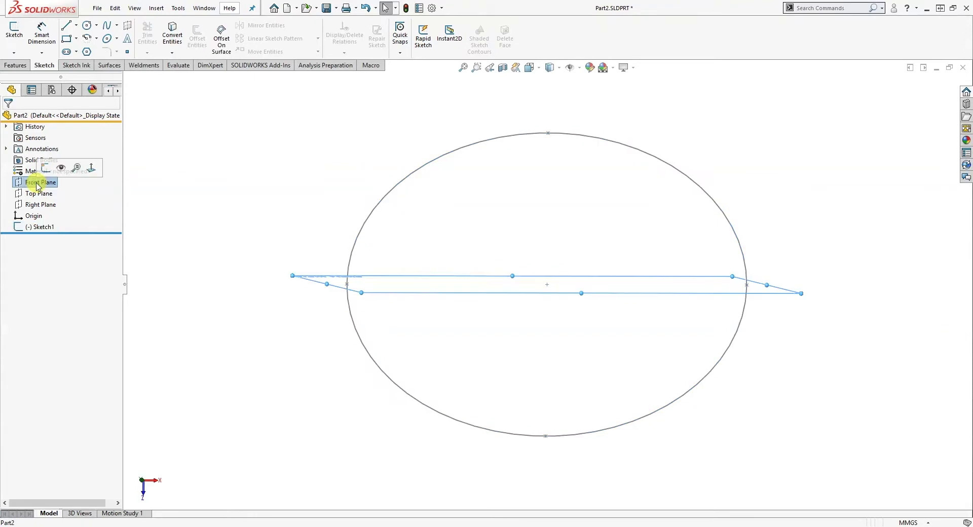
pyautogui.click(8, 35)
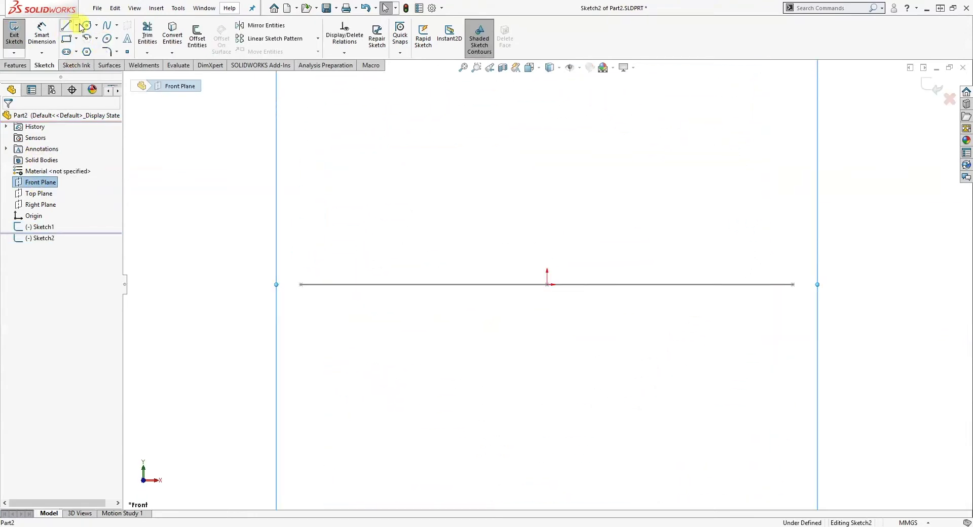
pyautogui.click(301, 284)
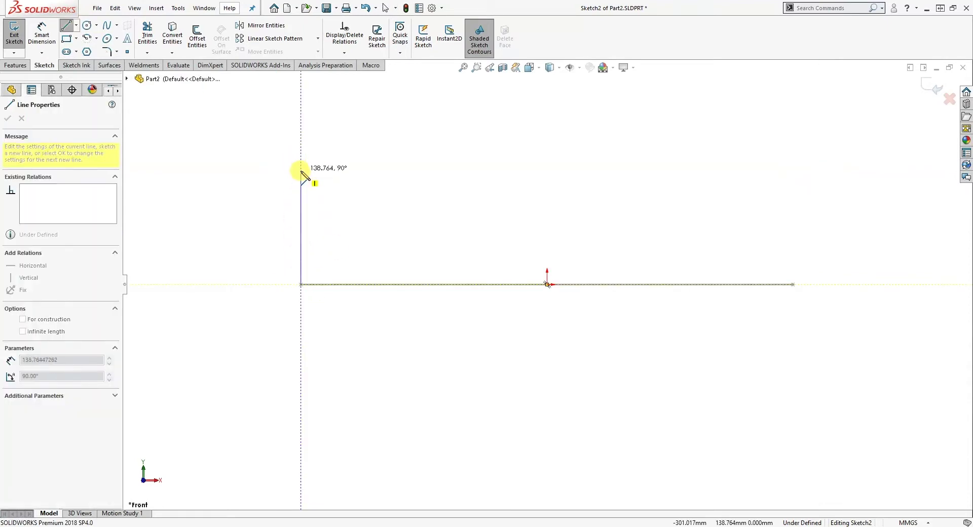
pyautogui.click(301, 129)
pyautogui.press('Escape')
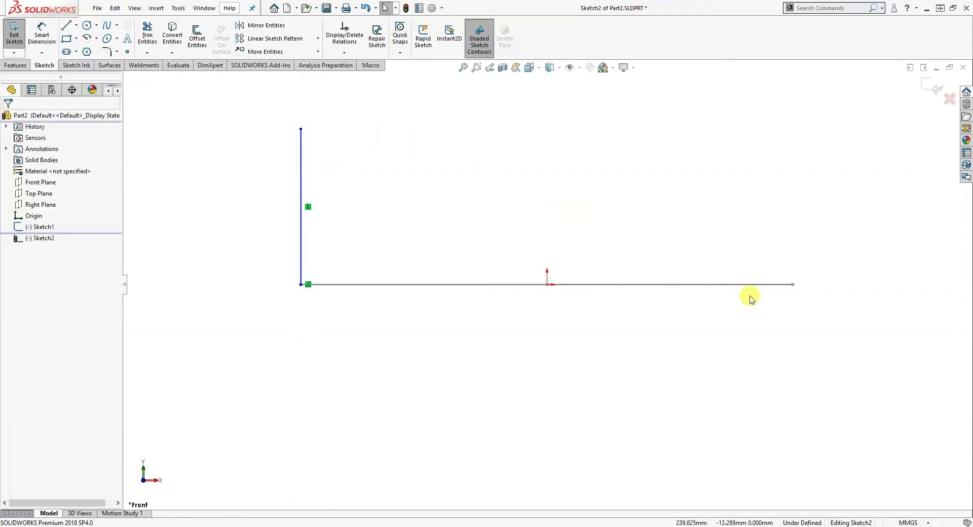
pyautogui.press('l')
pyautogui.click(793, 285)
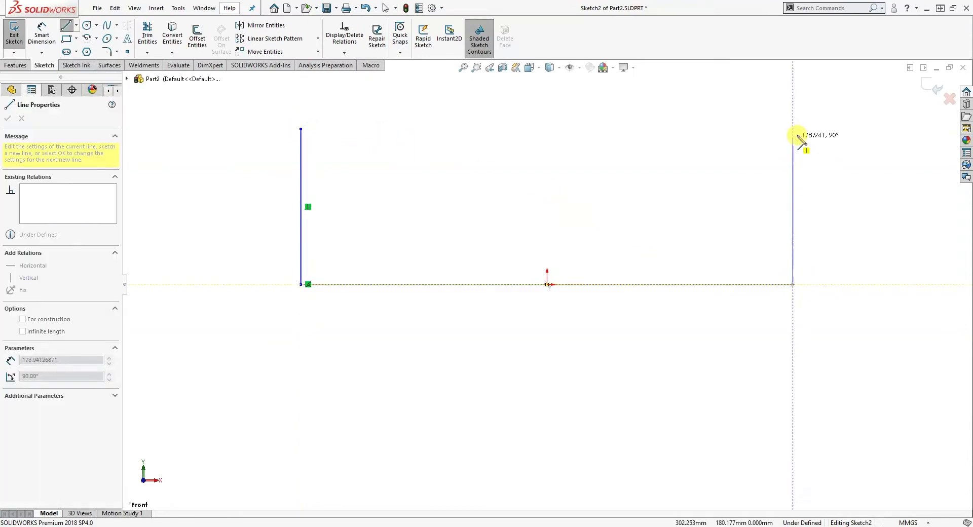
pyautogui.click(794, 129)
pyautogui.press('Escape')
# Step: Make the two vertical lines equal and convert them to construction lines
pyautogui.moveTo(827, 153)
pyautogui.mouseDown()
pyautogui.moveTo(349, 82)
pyautogui.moveTo(263, 94)
pyautogui.mouseUp()
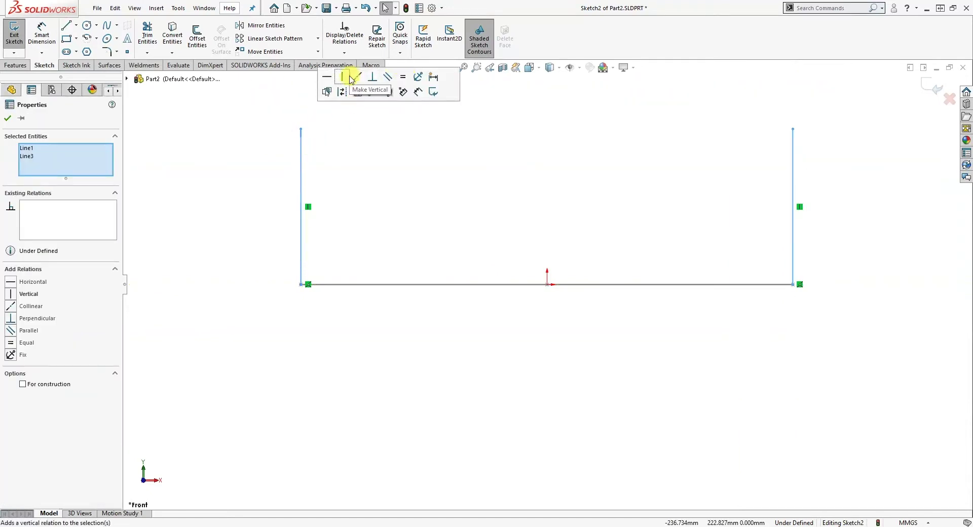
pyautogui.click(402, 77)
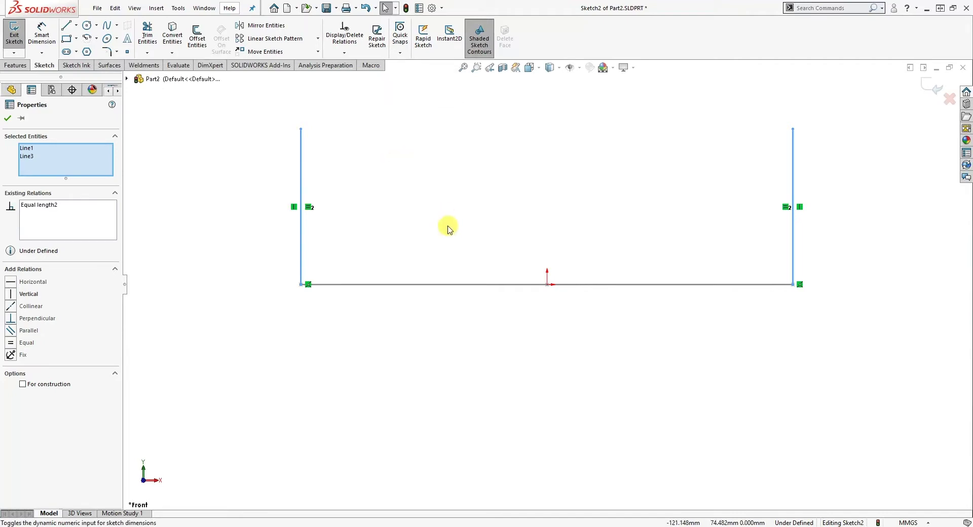
pyautogui.click(445, 228)
pyautogui.moveTo(840, 215); pyautogui.dragTo(226, 101)
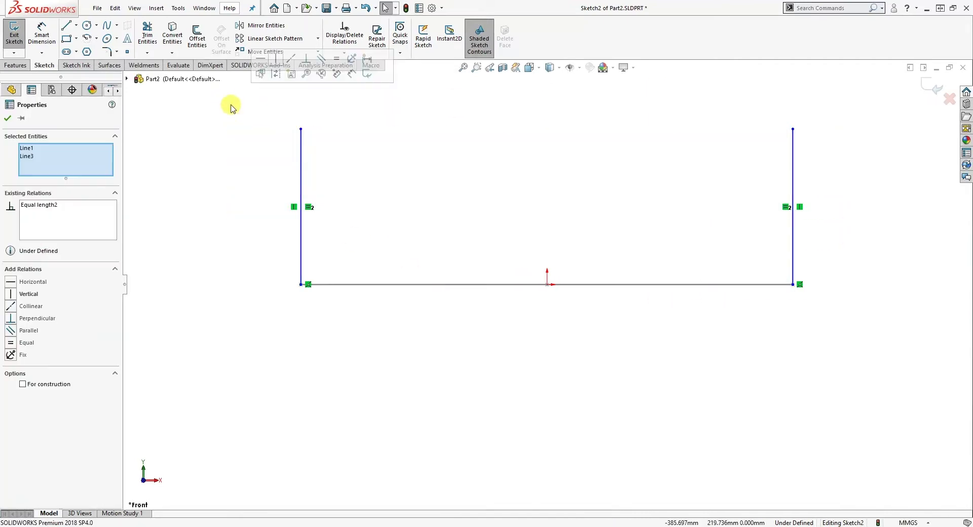
pyautogui.click(22, 384)
pyautogui.click(165, 243)
# Step: Dimension the left vertical construction line to 300
pyautogui.press('s')
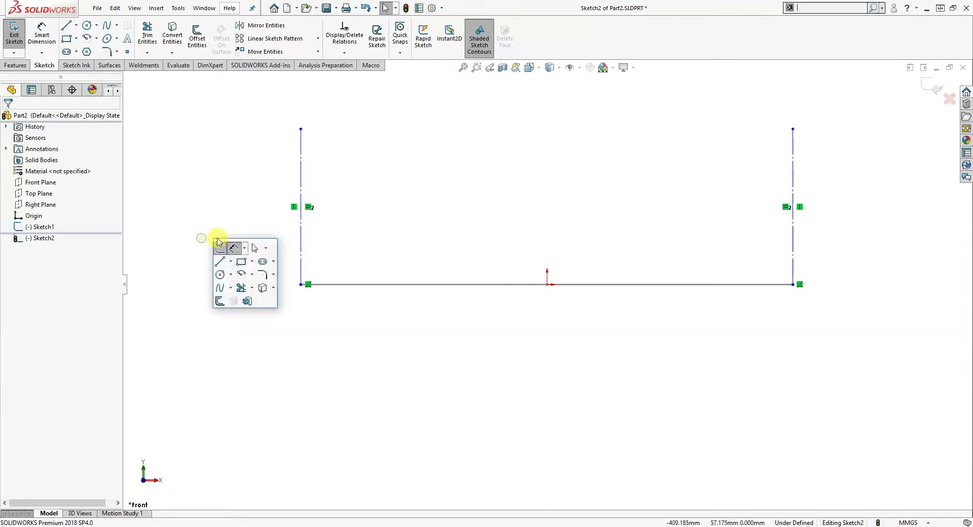
pyautogui.click(234, 251)
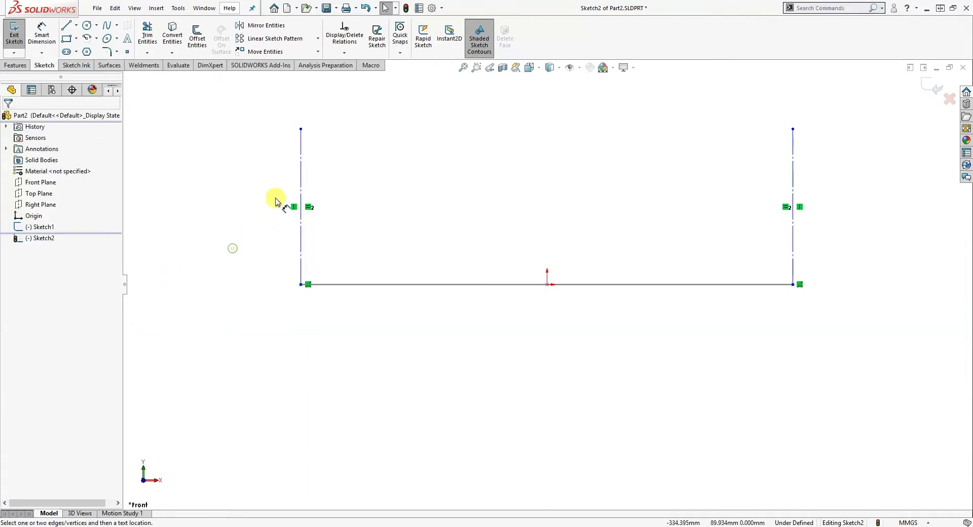
pyautogui.click(301, 187)
pyautogui.click(225, 194)
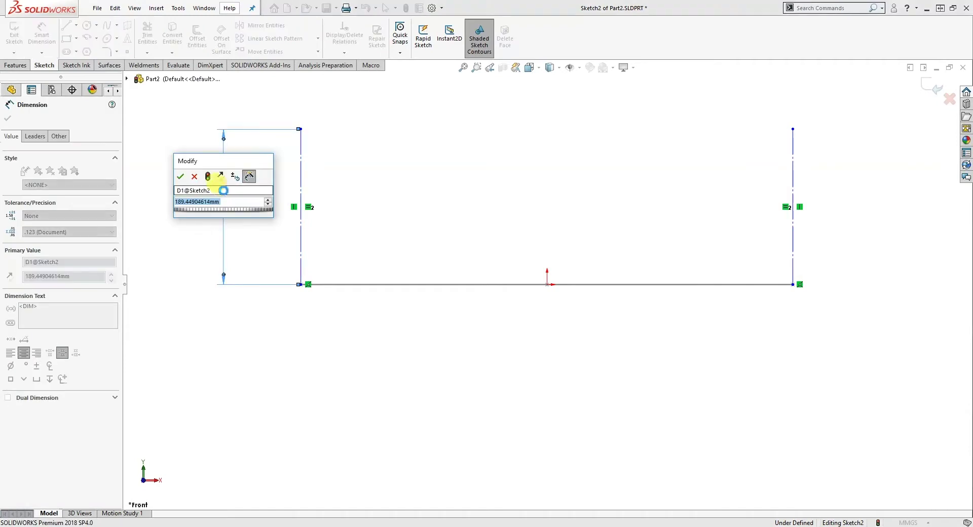
pyautogui.write('300')
pyautogui.press('Return')
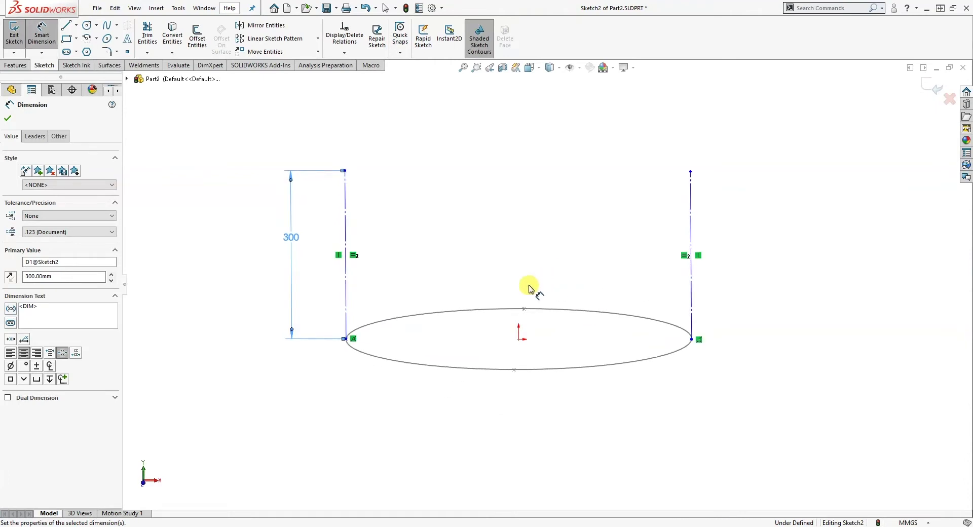
pyautogui.press('Escape')
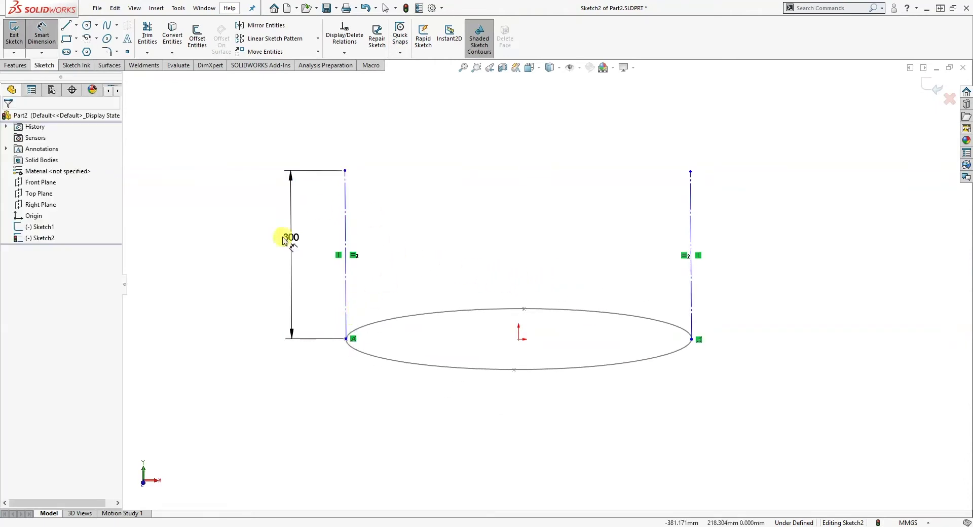
pyautogui.press('Escape')
# Step: Pierce both construction lines' bottom endpoints onto the ellipse's ends
pyautogui.moveTo(346, 307); pyautogui.dragTo(312, 310)
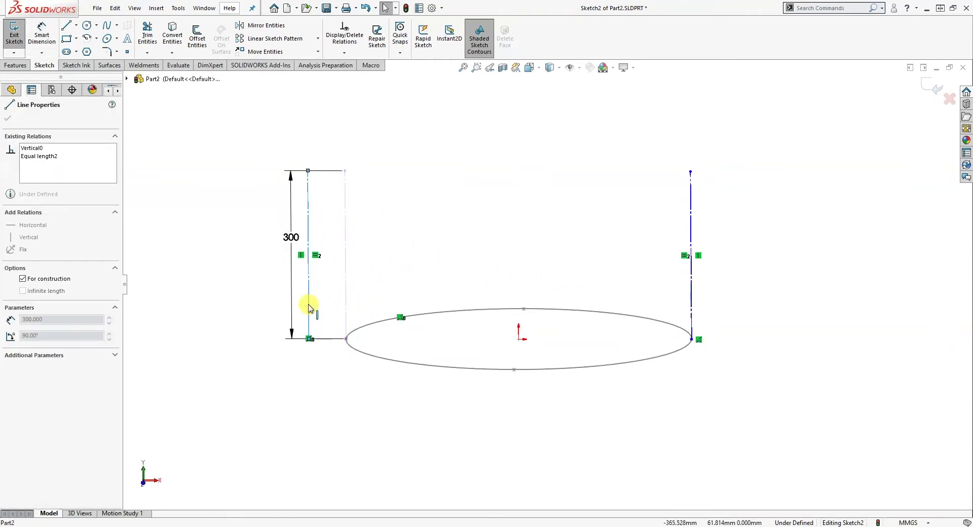
pyautogui.click(337, 342)
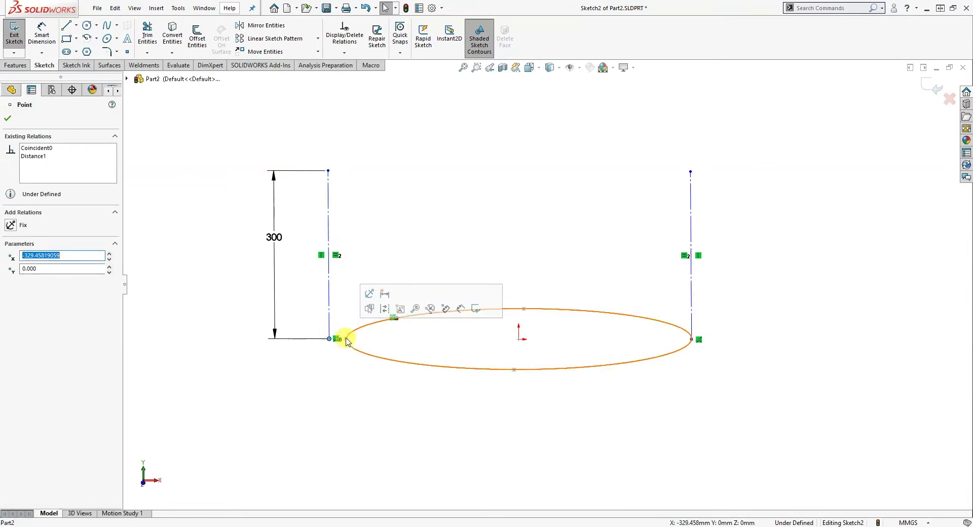
pyautogui.keyDown('ctrl'); pyautogui.click(348, 341); pyautogui.keyUp('ctrl')
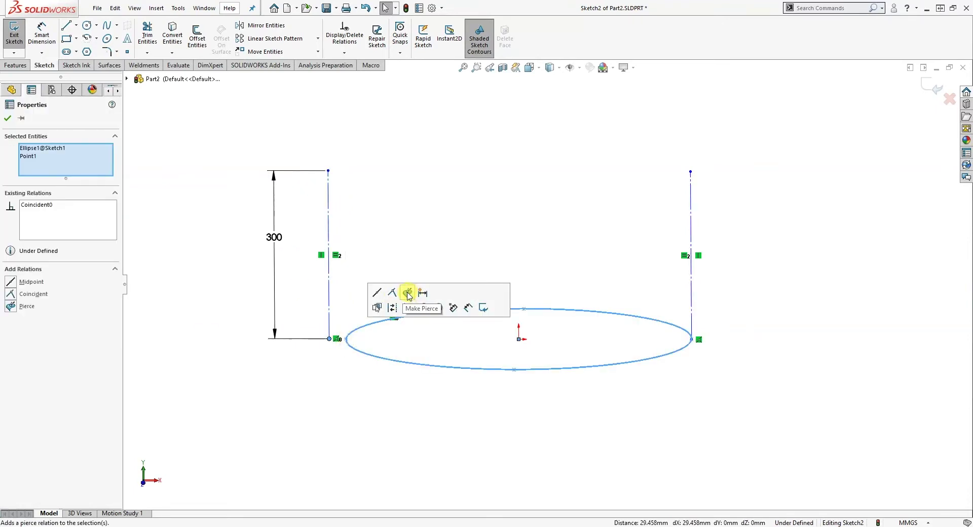
pyautogui.click(407, 297)
pyautogui.click(402, 406)
pyautogui.moveTo(692, 320); pyautogui.dragTo(775, 344)
pyautogui.click(774, 345)
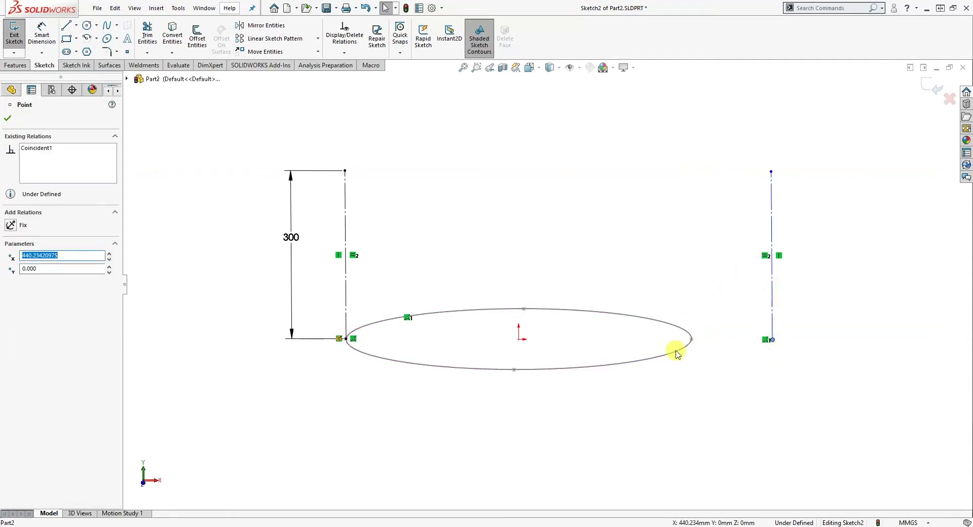
pyautogui.keyDown('ctrl'); pyautogui.click(686, 355); pyautogui.keyUp('ctrl')
pyautogui.click(741, 306)
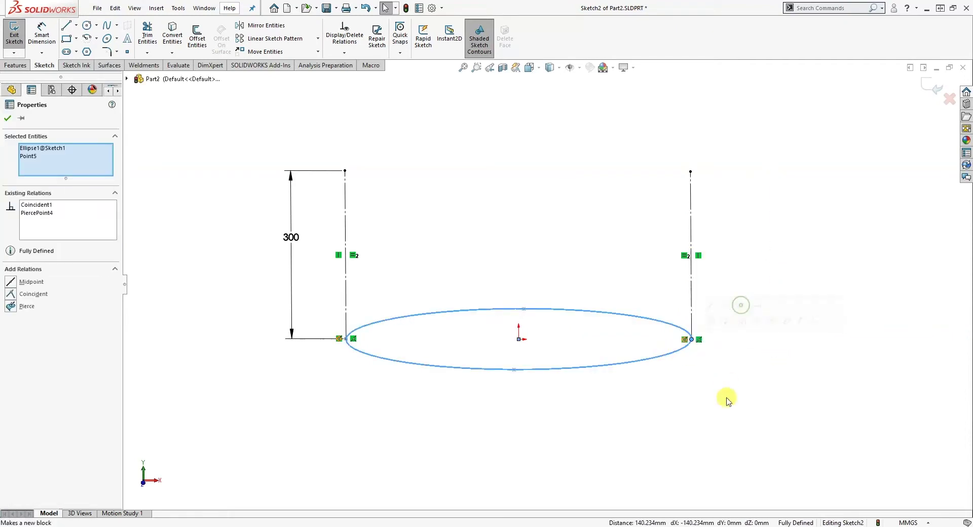
pyautogui.click(727, 403)
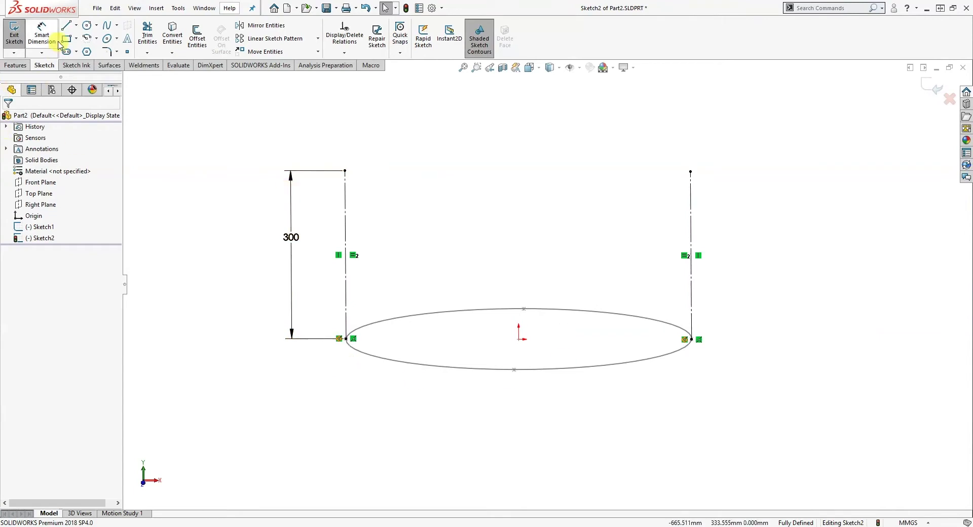
pyautogui.click(117, 26)
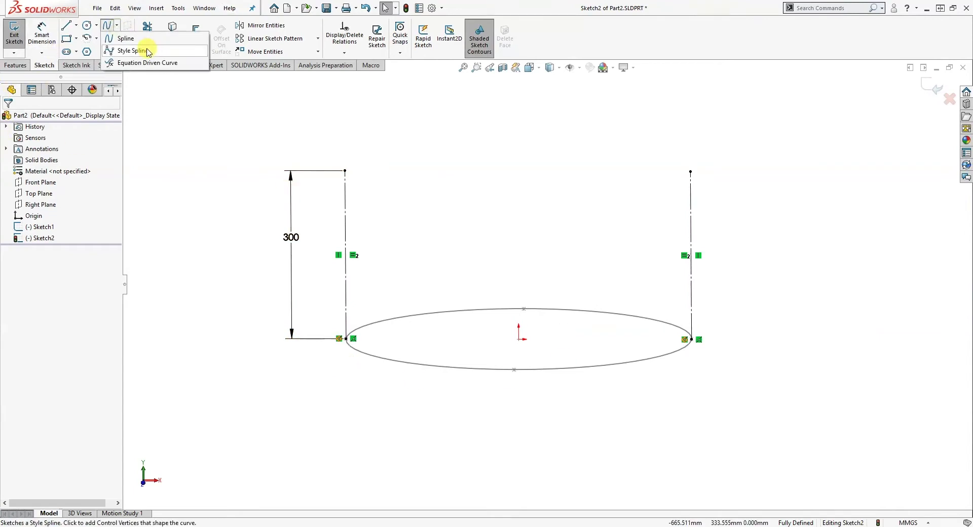
# Step: Draw a style spline from the left line top through the origin to the right line top
pyautogui.click(149, 52)
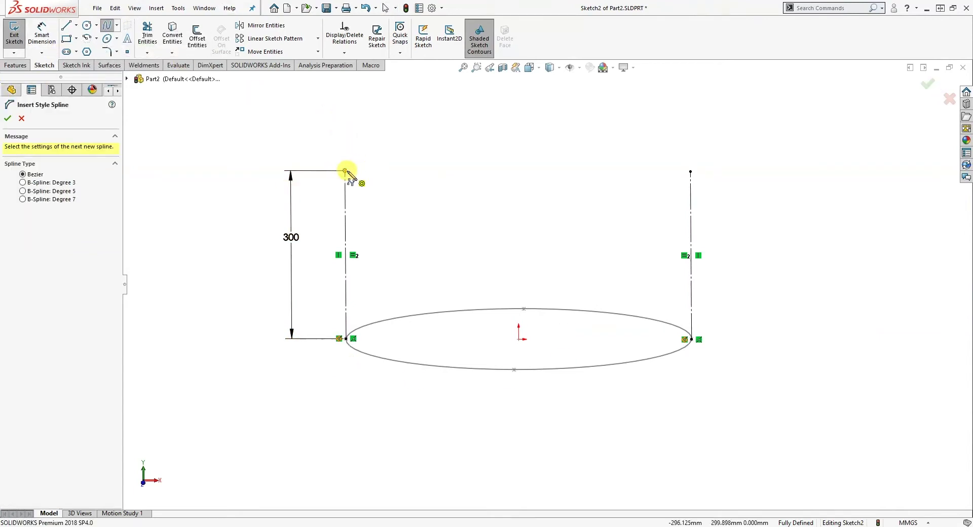
pyautogui.click(345, 171)
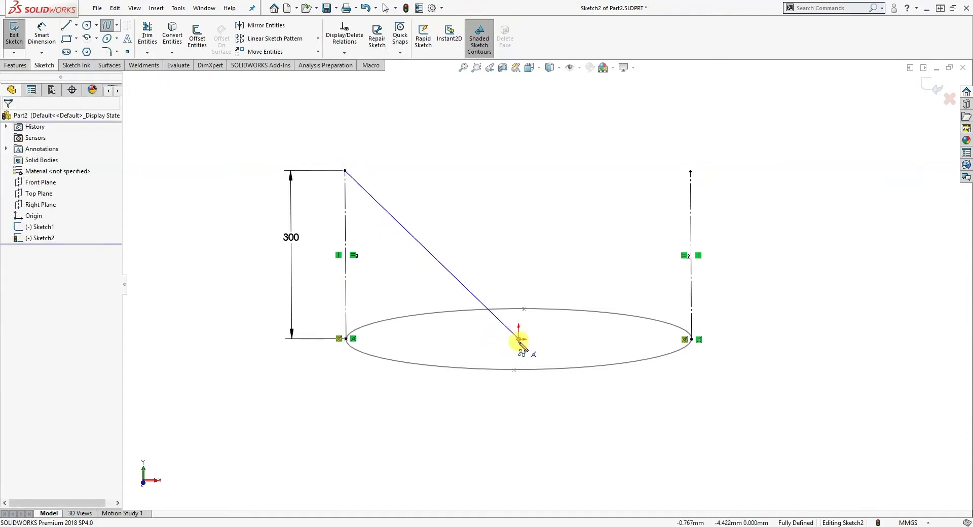
pyautogui.click(519, 339)
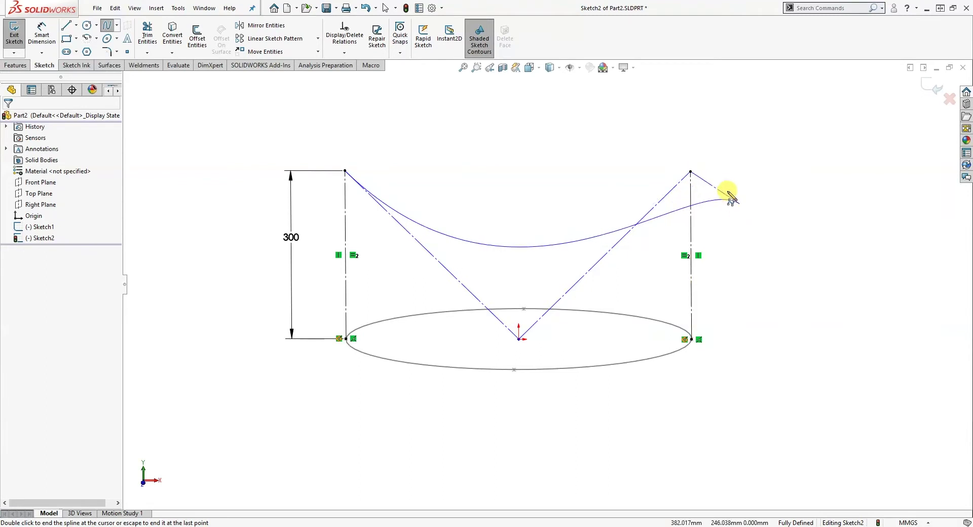
pyautogui.doubleClick(691, 173)
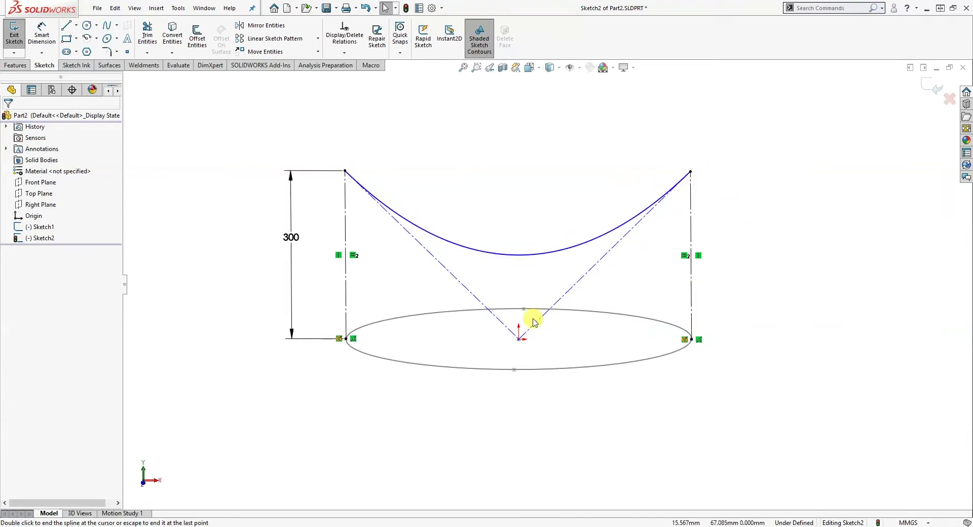
pyautogui.moveTo(501, 334); pyautogui.dragTo(520, 346)
# Step: Make the spline's middle control point coincident with the origin and finish the sketch
pyautogui.click(519, 339)
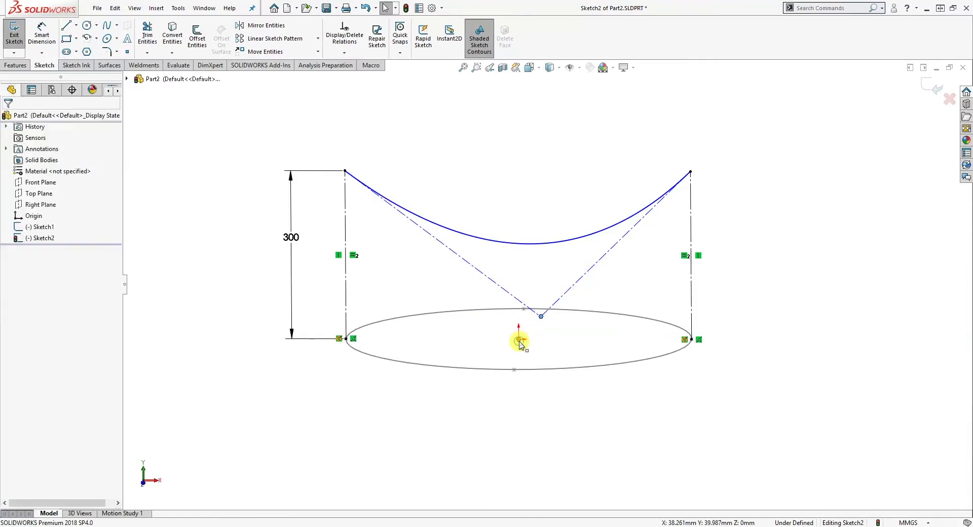
pyautogui.keyDown('ctrl'); pyautogui.click(540, 316); pyautogui.keyUp('ctrl')
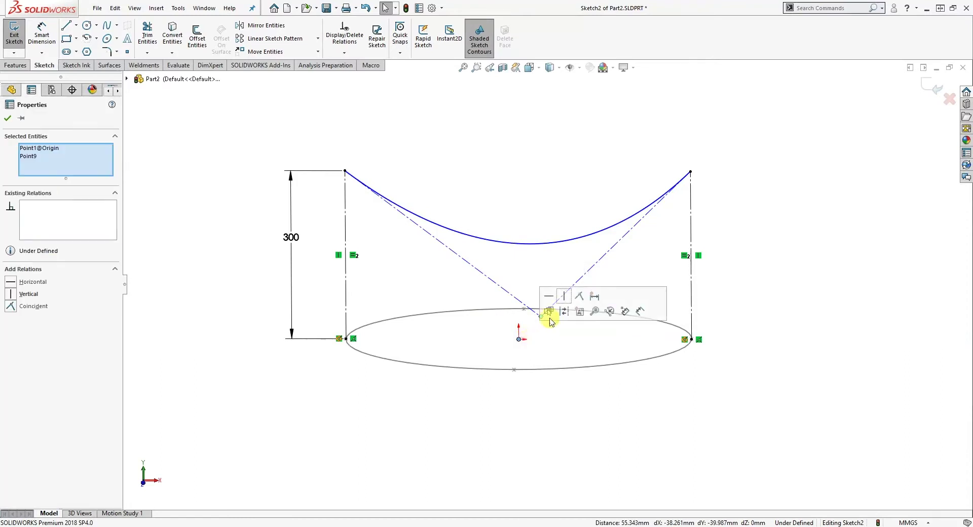
pyautogui.click(581, 299)
pyautogui.click(736, 389)
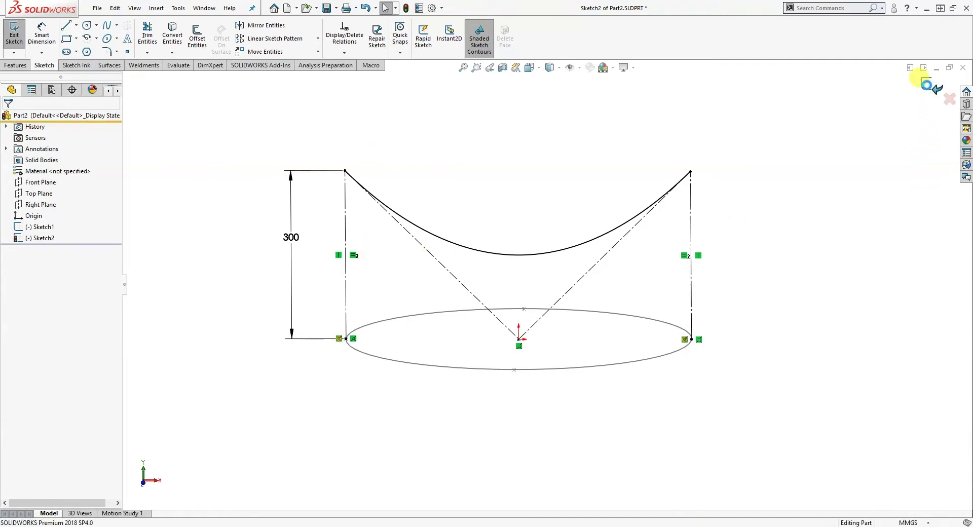
pyautogui.click(930, 89)
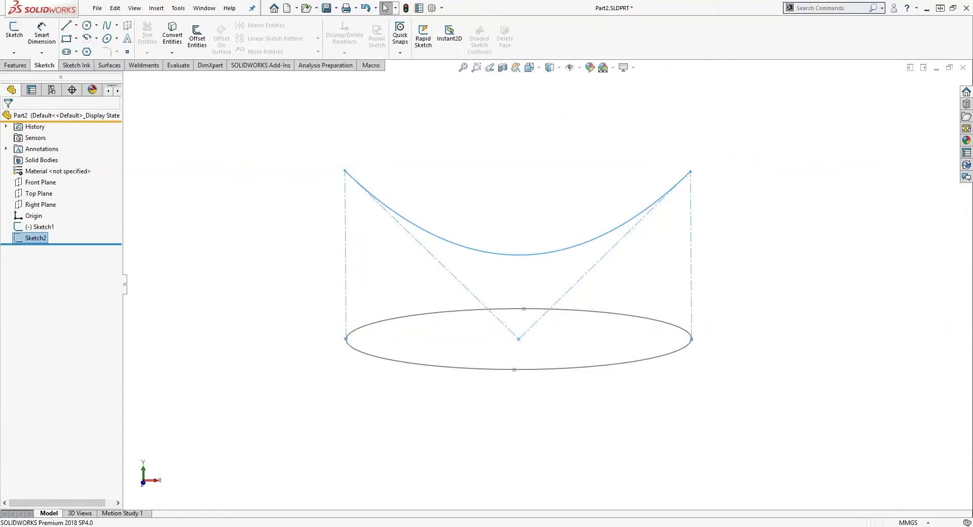
# Step: Create Curve1 with Project Curve, sketch on sketch, from Sketch2's spline and Sketch1's ellipse
pyautogui.click(829, 8)
pyautogui.write('pro')
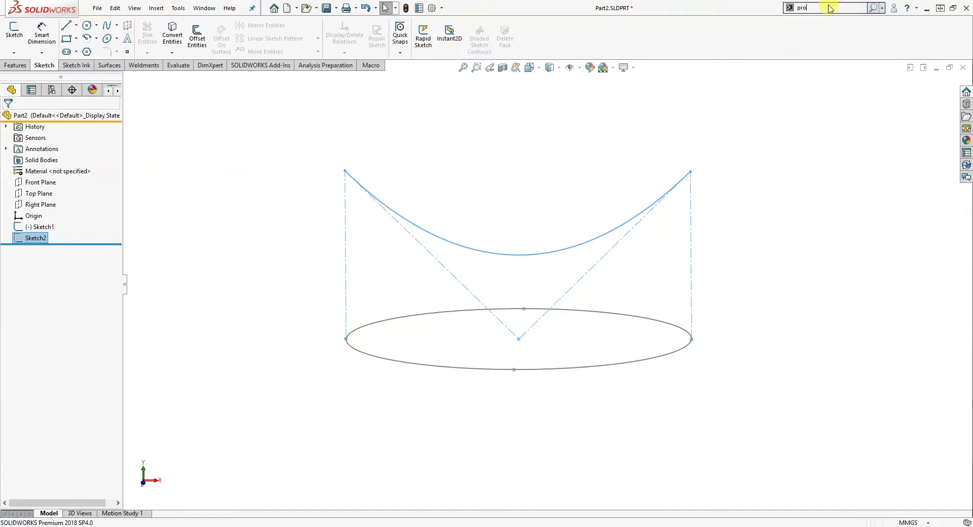
pyautogui.write('ject')
pyautogui.click(913, 30)
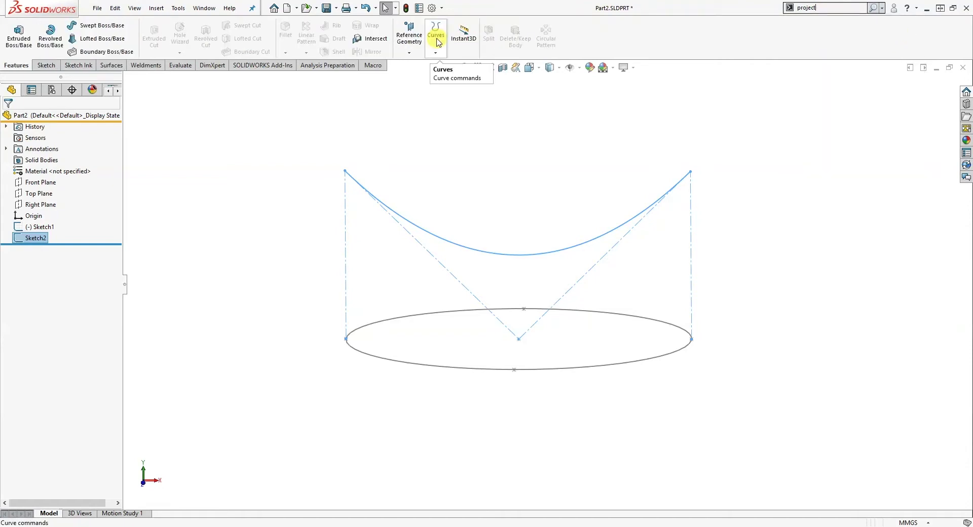
pyautogui.click(435, 52)
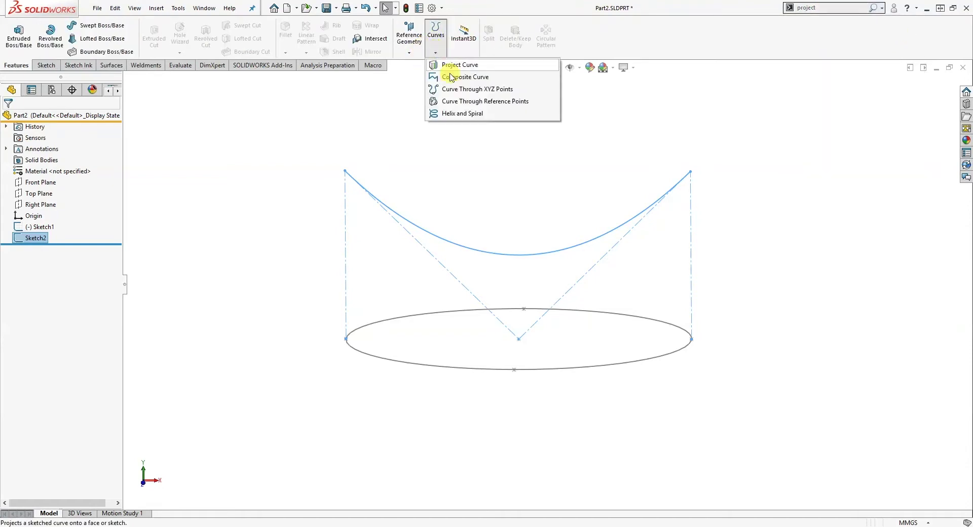
pyautogui.click(470, 67)
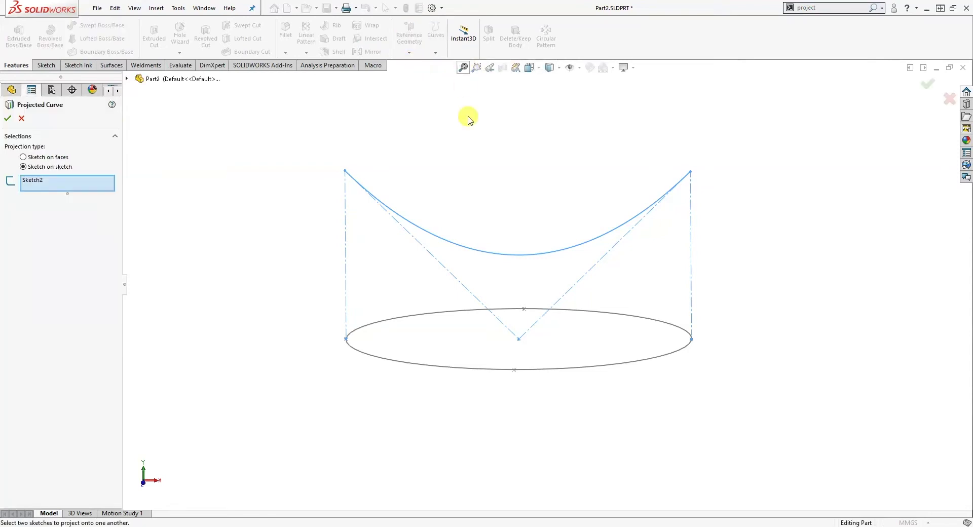
pyautogui.click(434, 369)
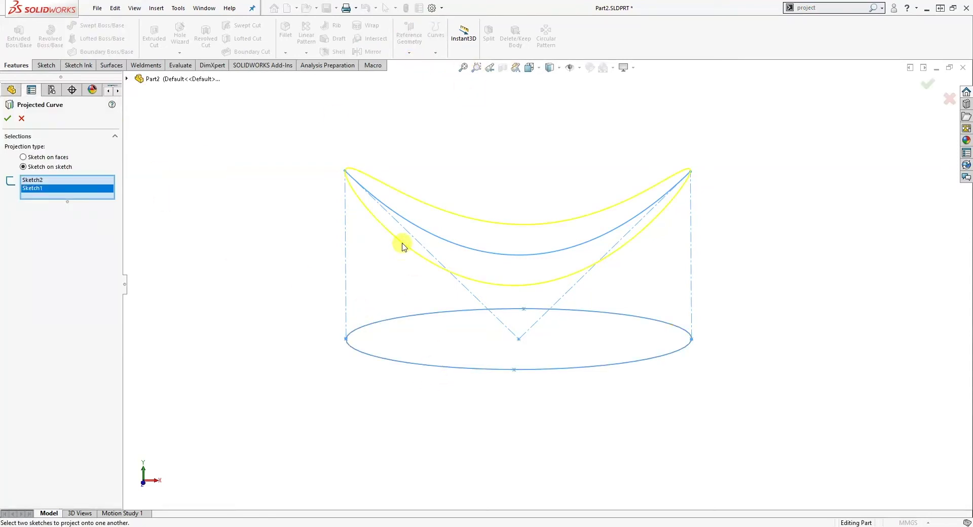
pyautogui.moveTo(382, 261)
pyautogui.mouseDown(button='middle')
pyautogui.moveTo(376, 319)
pyautogui.moveTo(392, 312)
pyautogui.mouseUp(button='middle')
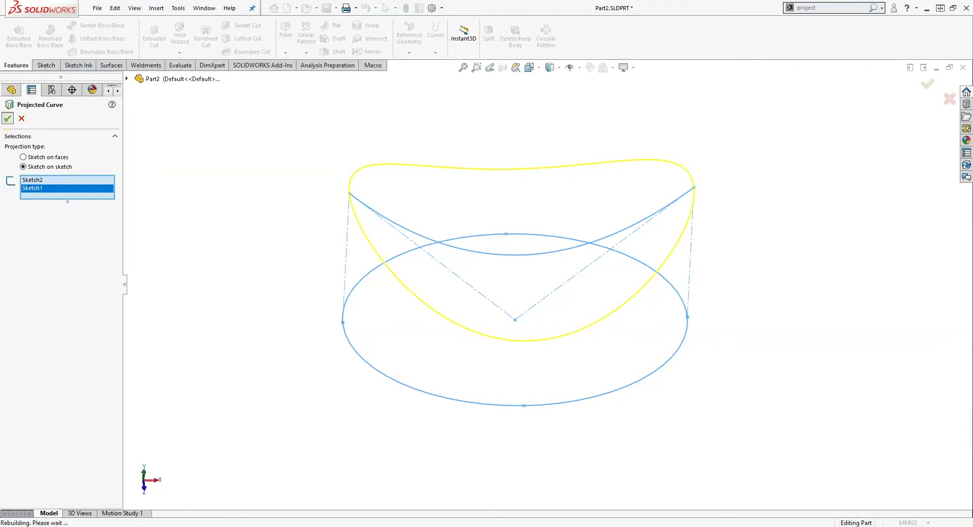
pyautogui.click(7, 120)
pyautogui.moveTo(364, 387); pyautogui.dragTo(353, 352, button='middle')
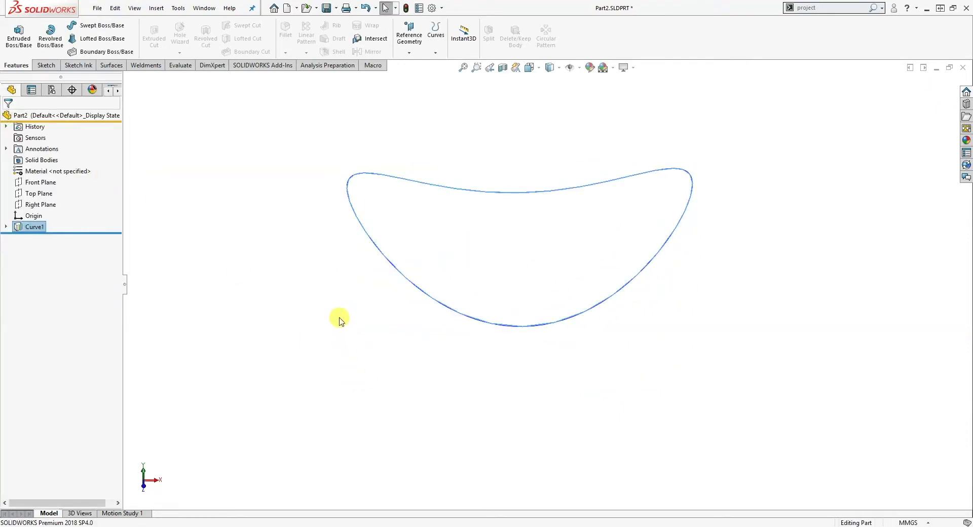
pyautogui.moveTo(380, 309); pyautogui.dragTo(412, 278, button='middle')
pyautogui.press('space')
pyautogui.click(419, 286)
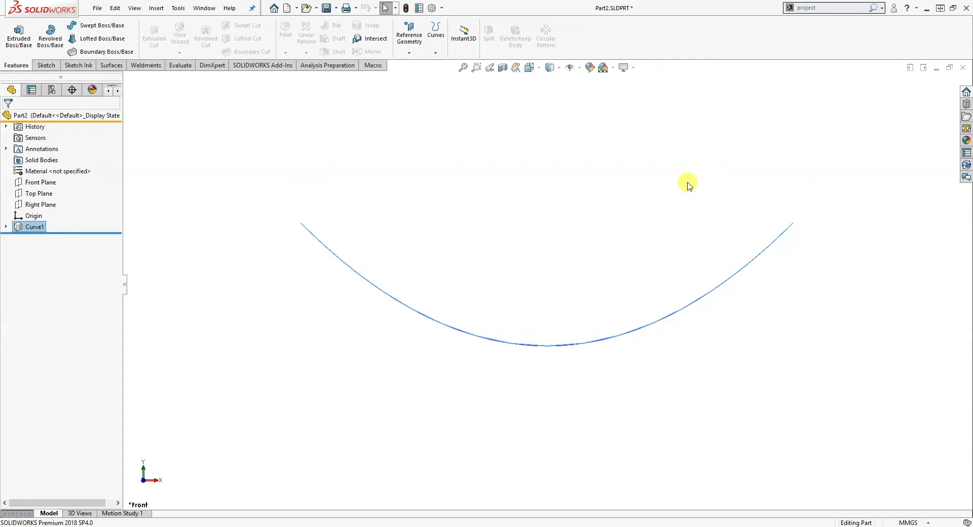
pyautogui.press('space')
pyautogui.click(482, 198)
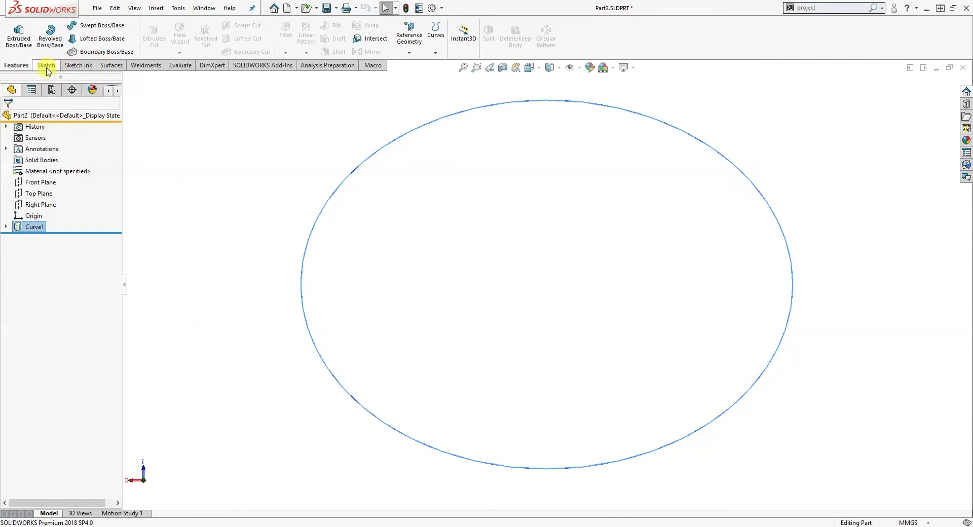
pyautogui.click(111, 65)
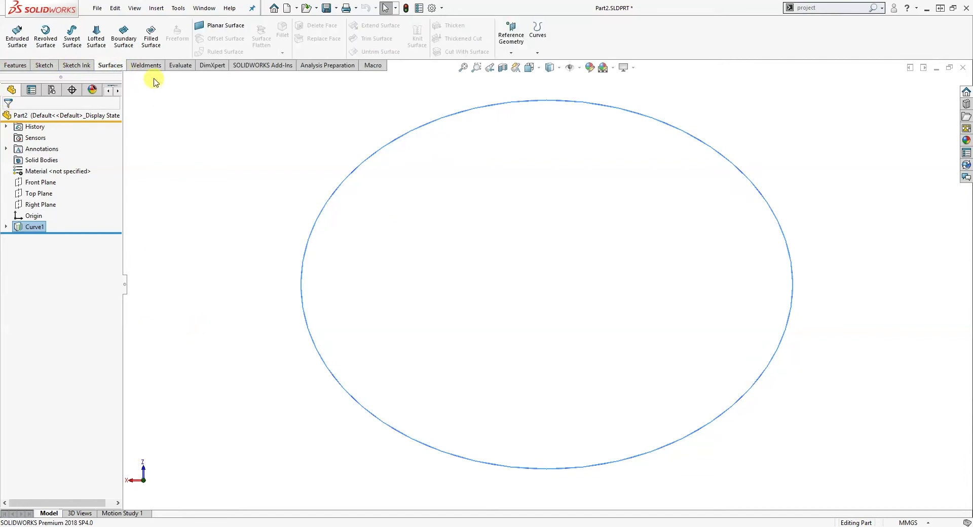
# Step: Create Surface-Fill1 with Curve1 as the patch boundary, orbiting to inspect the saddle
pyautogui.click(151, 35)
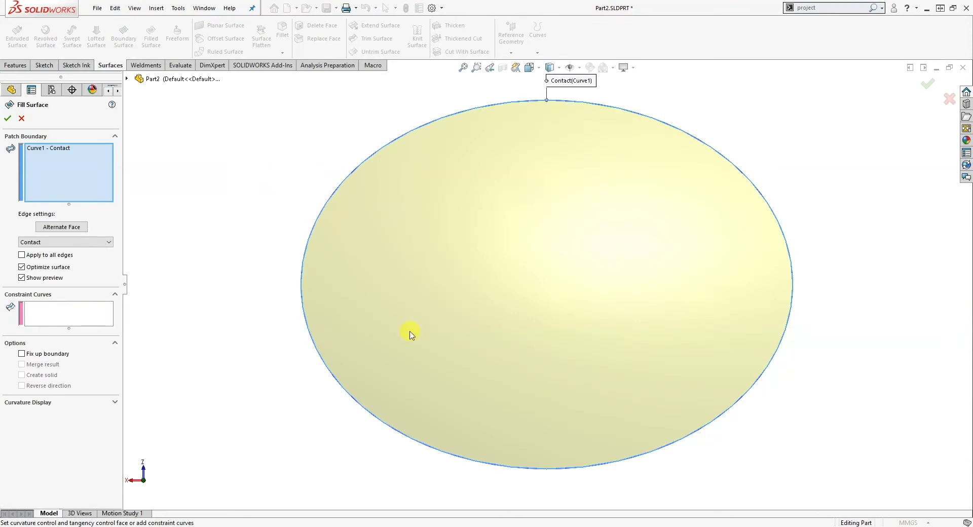
pyautogui.moveTo(410, 334); pyautogui.dragTo(473, 191, button='middle')
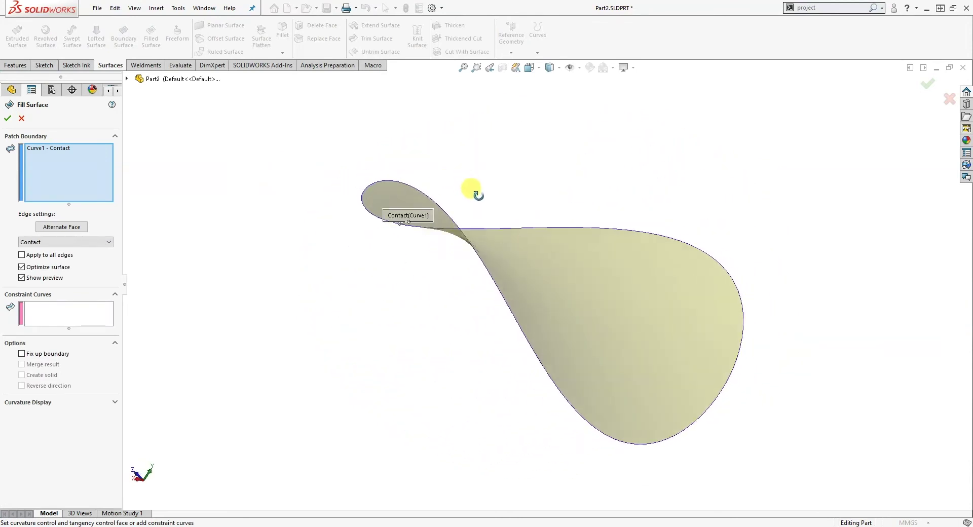
pyautogui.click(7, 121)
pyautogui.moveTo(365, 291); pyautogui.dragTo(389, 421, button='middle')
pyautogui.moveTo(405, 412); pyautogui.dragTo(343, 210, button='middle')
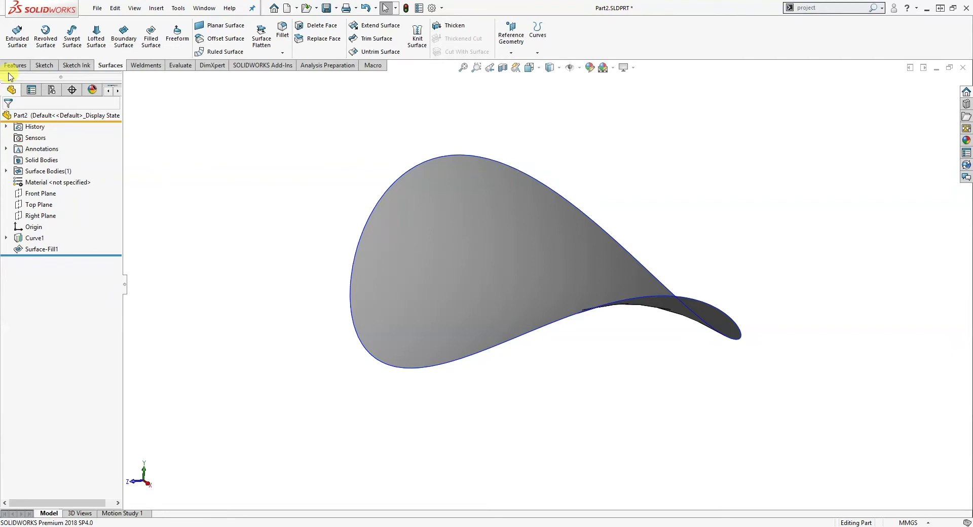
# Step: Thicken Surface-Fill1 by 5 mm to create Thicken1, then hide Curve1
pyautogui.click(471, 24)
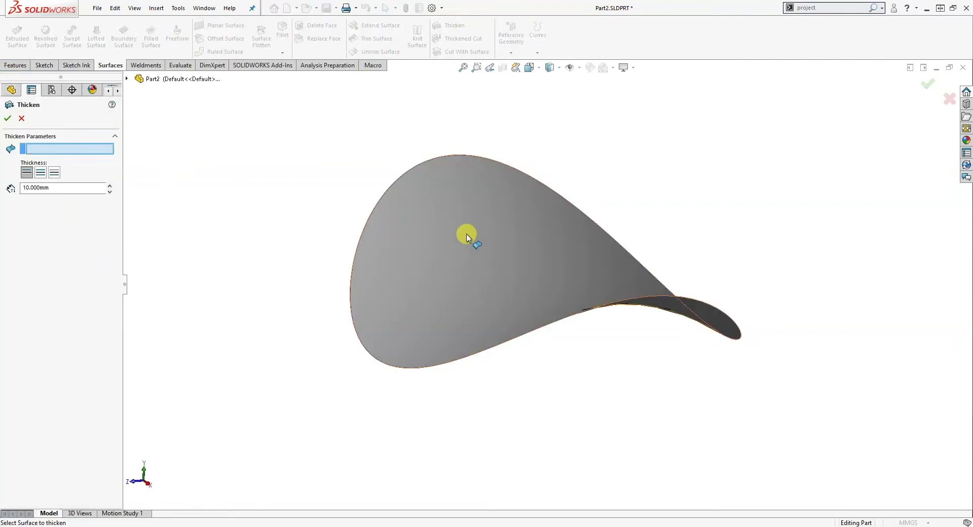
pyautogui.click(467, 237)
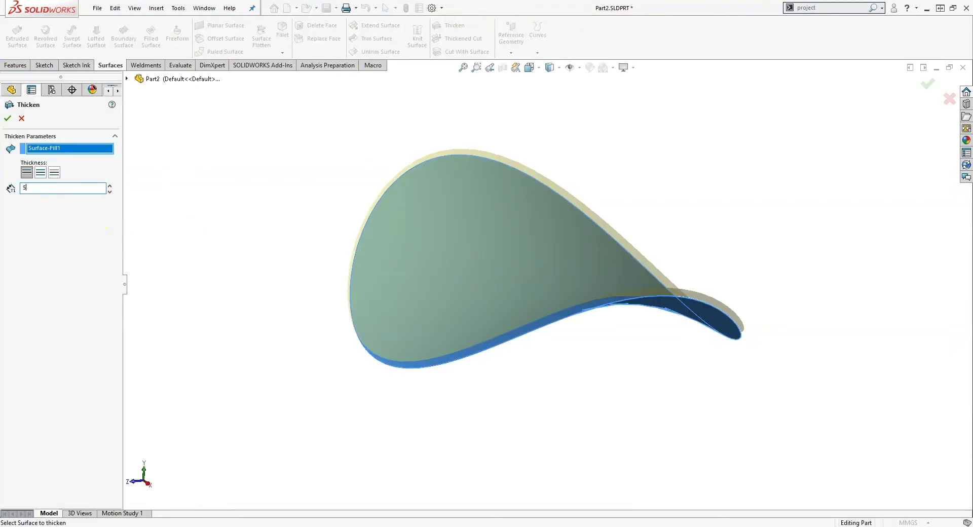
pyautogui.press('Return')
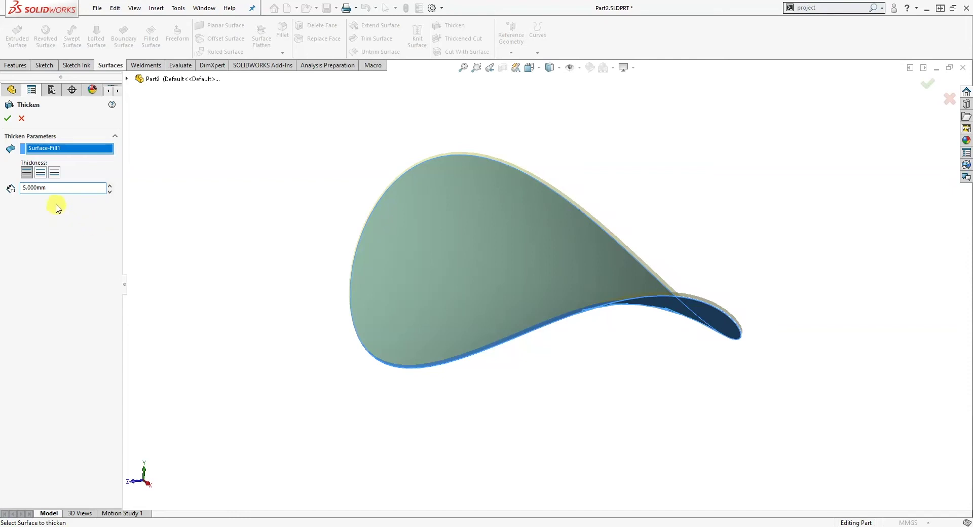
pyautogui.click(9, 116)
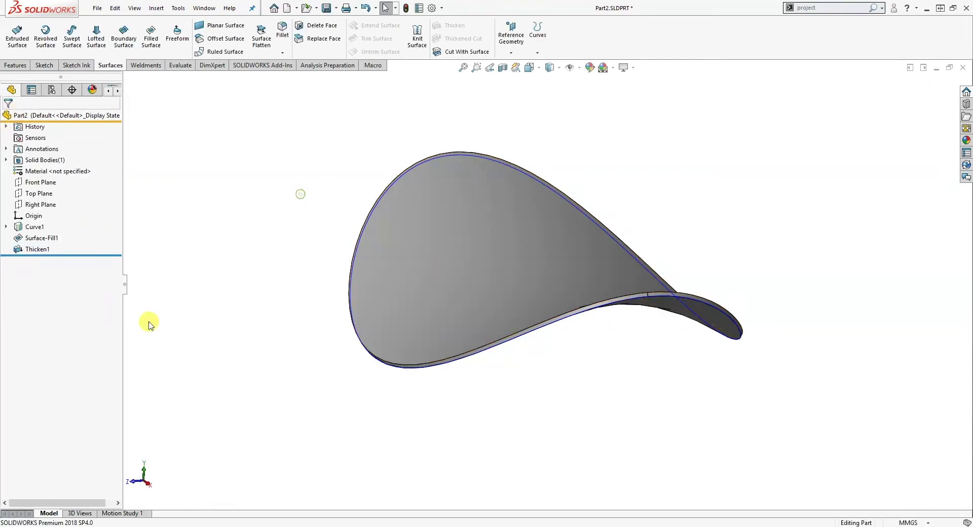
pyautogui.rightClick(28, 232)
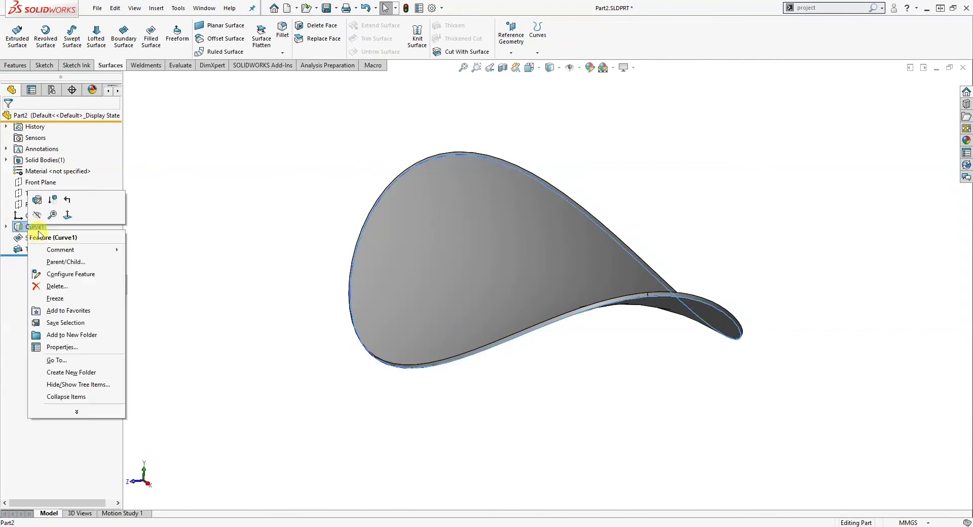
pyautogui.click(35, 217)
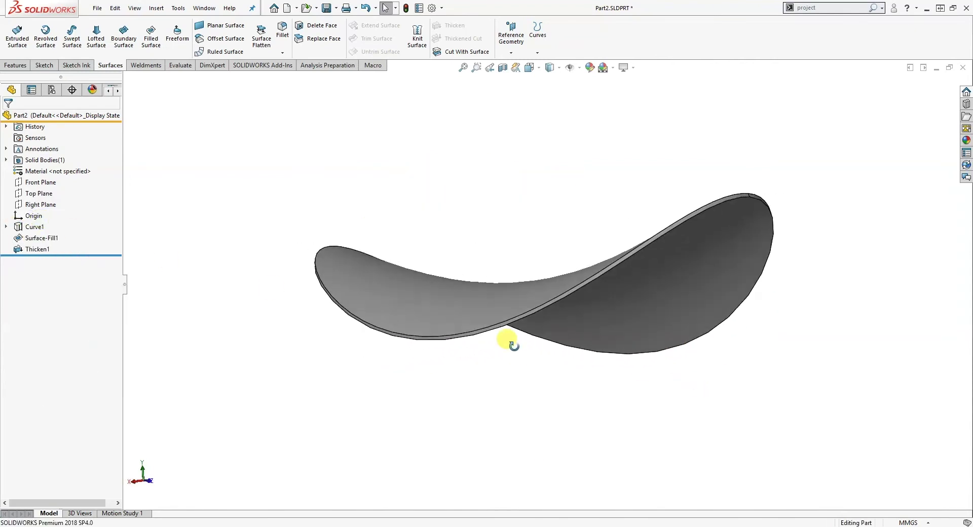